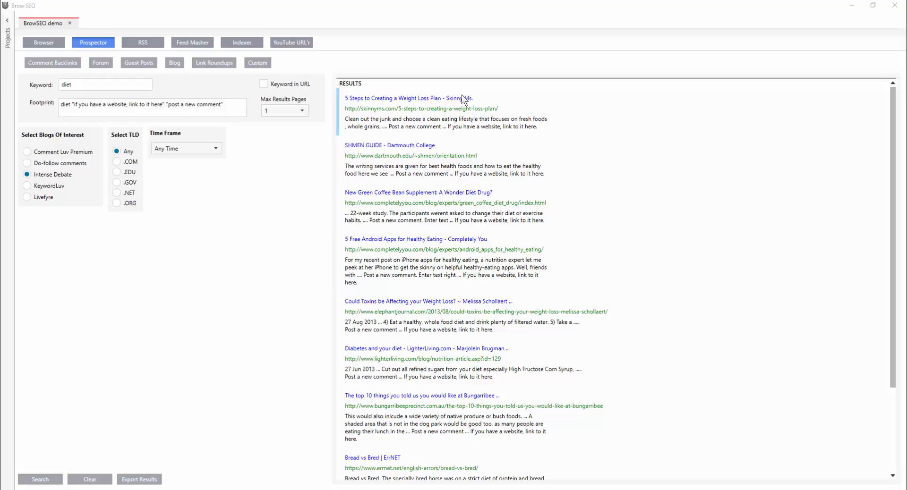
Pick the first weight-loss result in Prospector before switching to the RSS module.
click(388, 113)
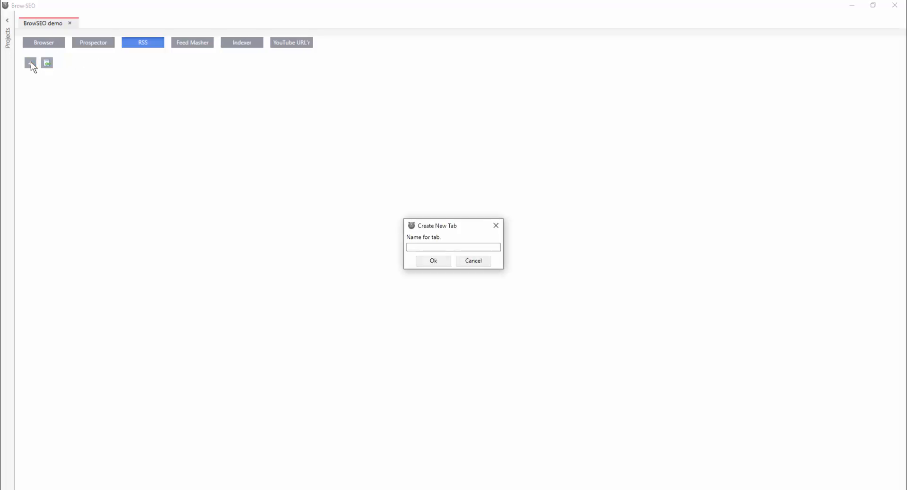
Create a new RSS feed tab named 'Muscle'.
click(410, 248)
text(Die)
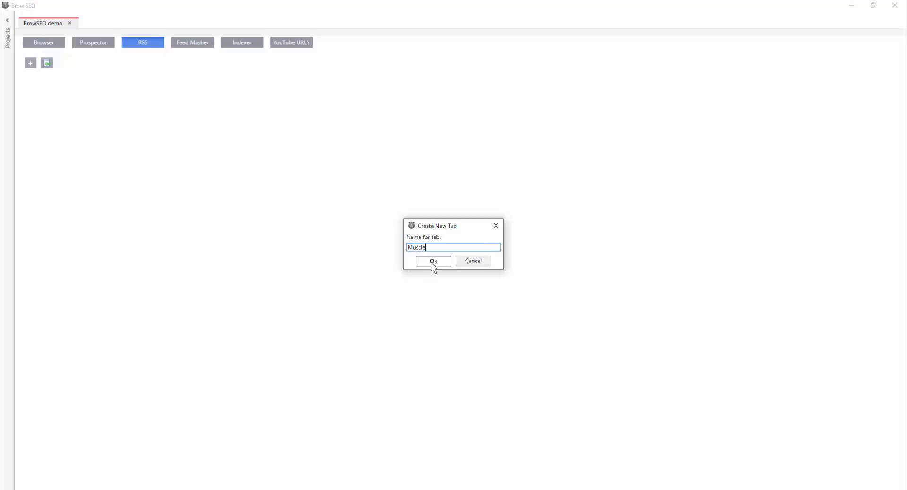
click(431, 262)
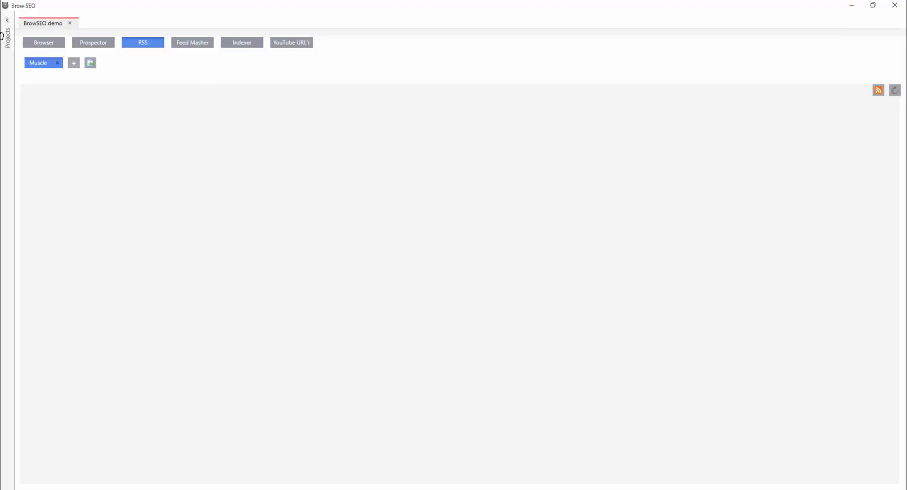
Bring up the feed links box twice and dismiss it without adding any links.
click(879, 90)
click(494, 223)
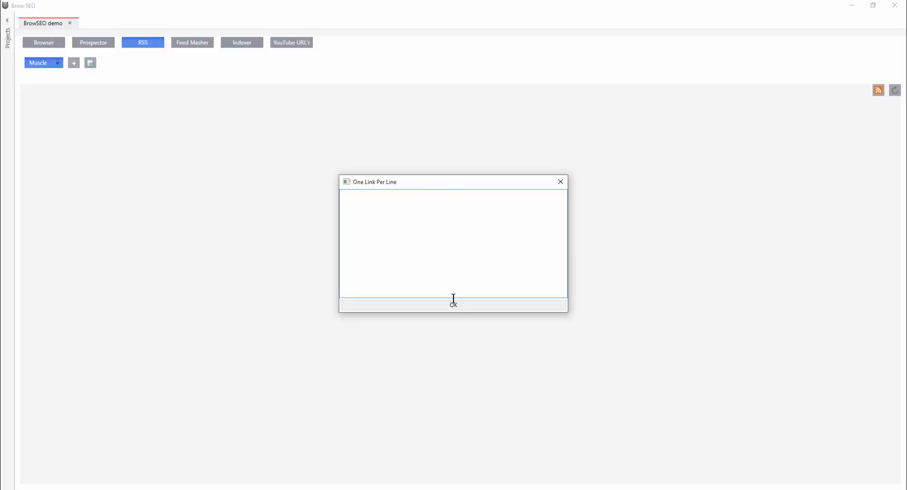
click(562, 183)
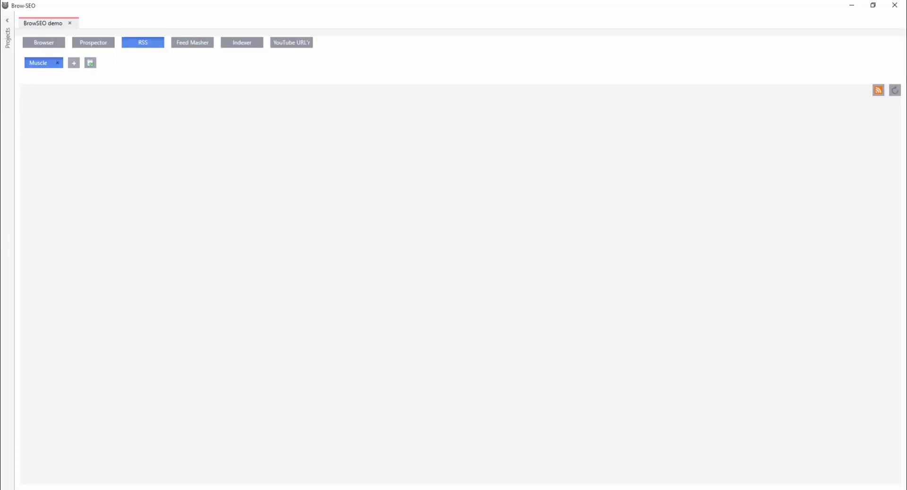
click(878, 90)
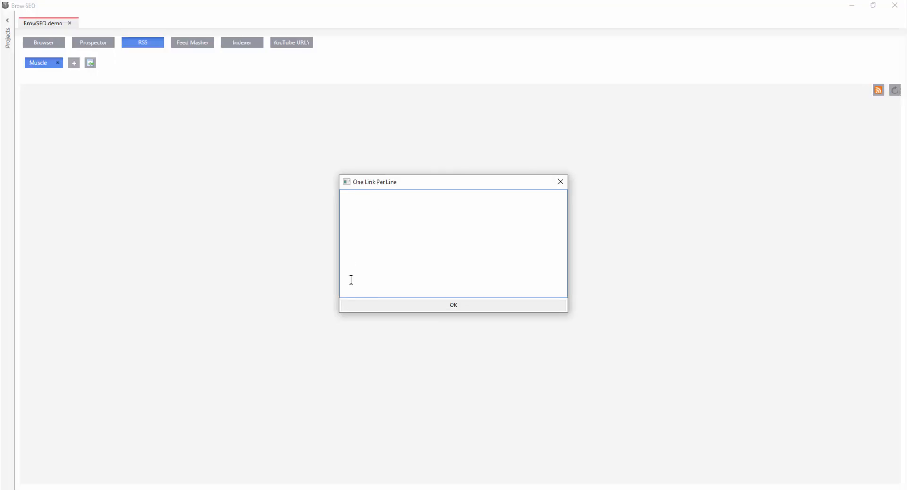
click(560, 184)
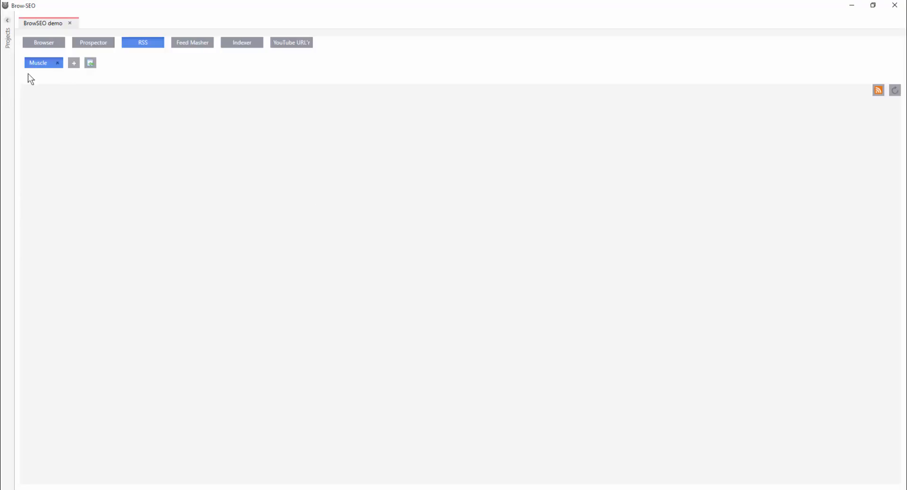
Start creating another feed tab, then cancel it.
click(75, 63)
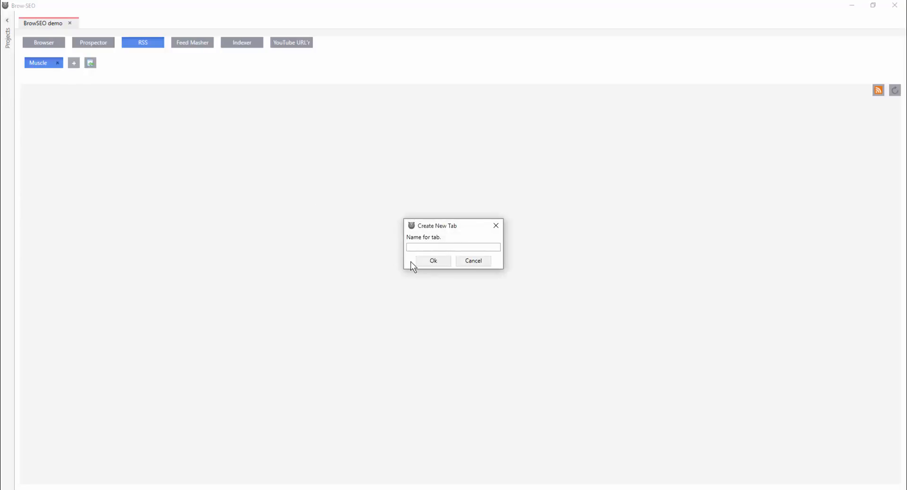
click(496, 226)
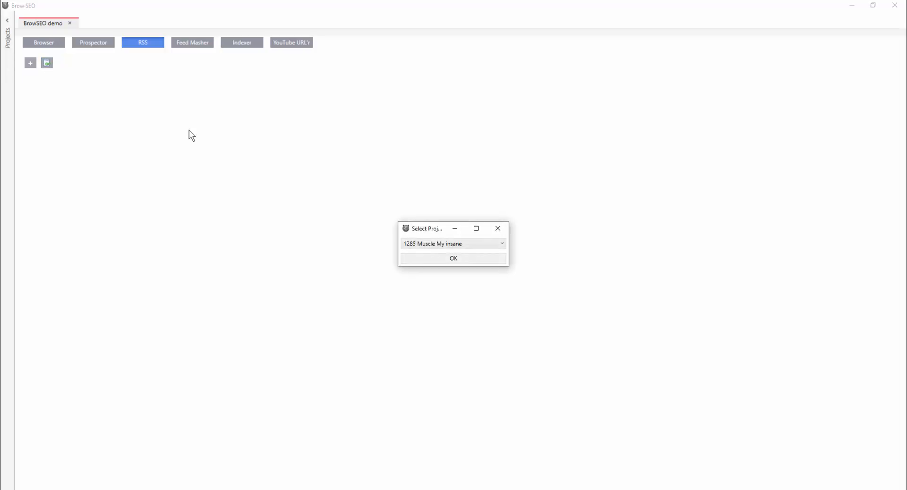
Import all of the project's feed folders as RSS tabs, Bodybuilding through Viral.
click(453, 243)
click(454, 257)
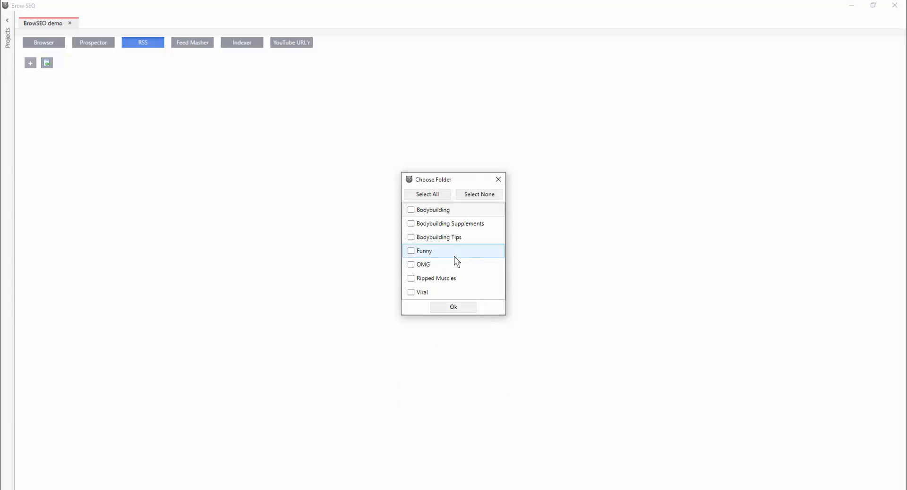
click(423, 194)
click(462, 305)
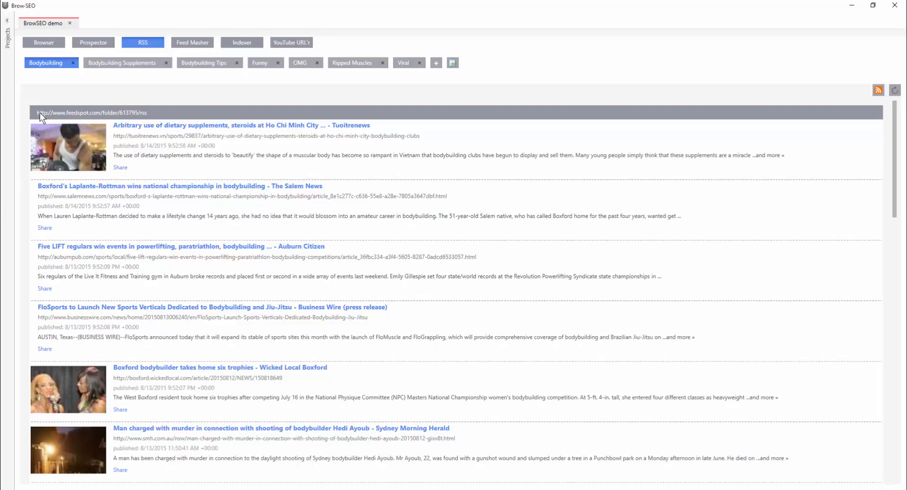
View the Bodybuilding Supplements, Bodybuilding Tips, Funny, OMG, Ripped Muscles and Viral feeds in turn.
click(120, 65)
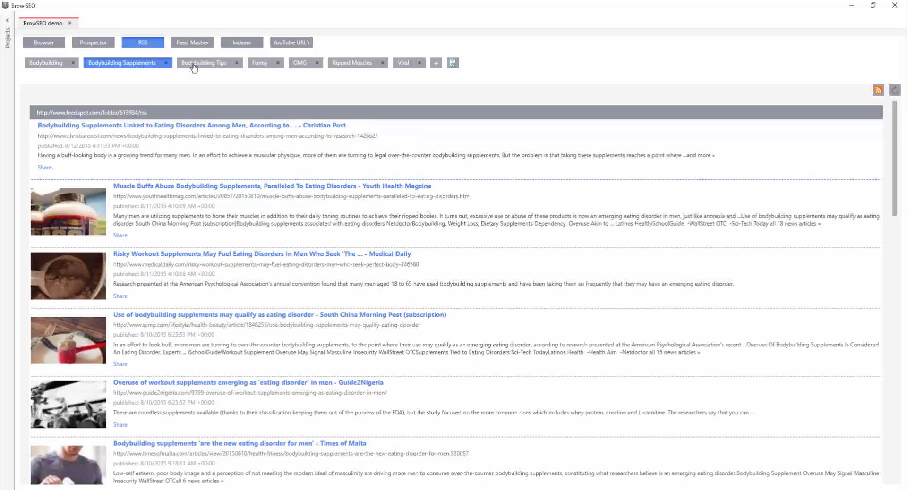
click(193, 66)
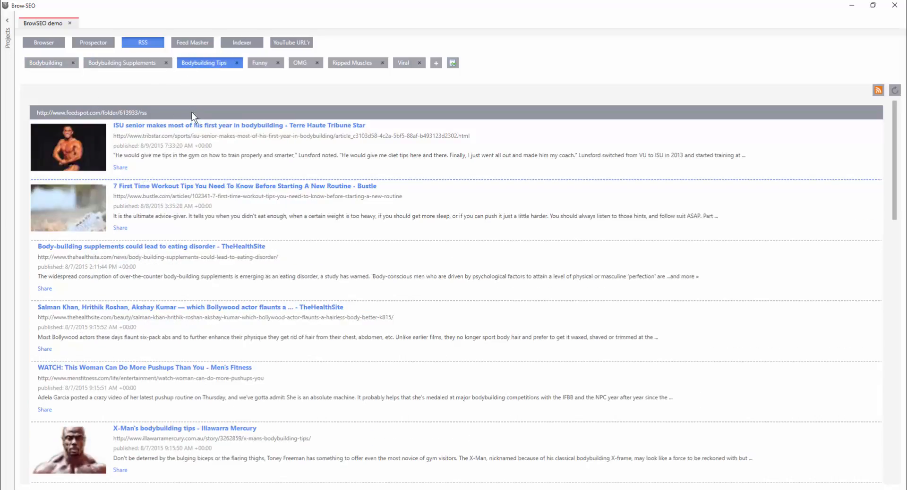
click(260, 65)
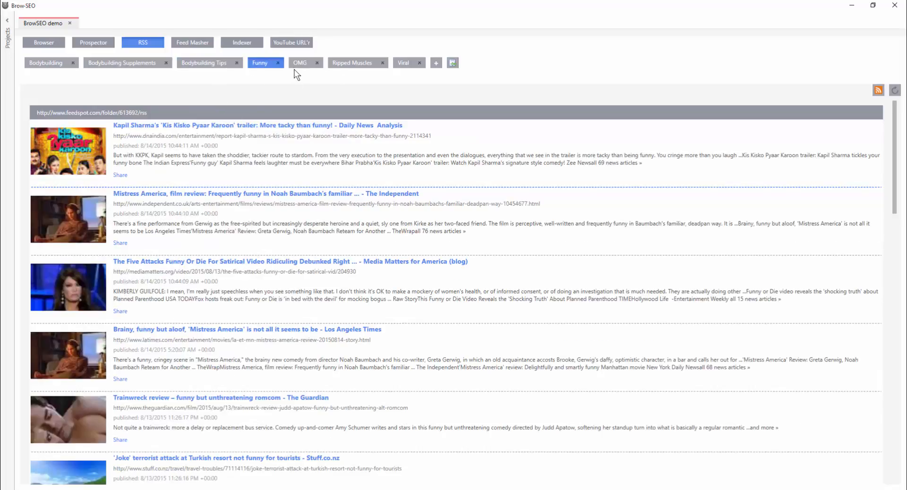
click(304, 63)
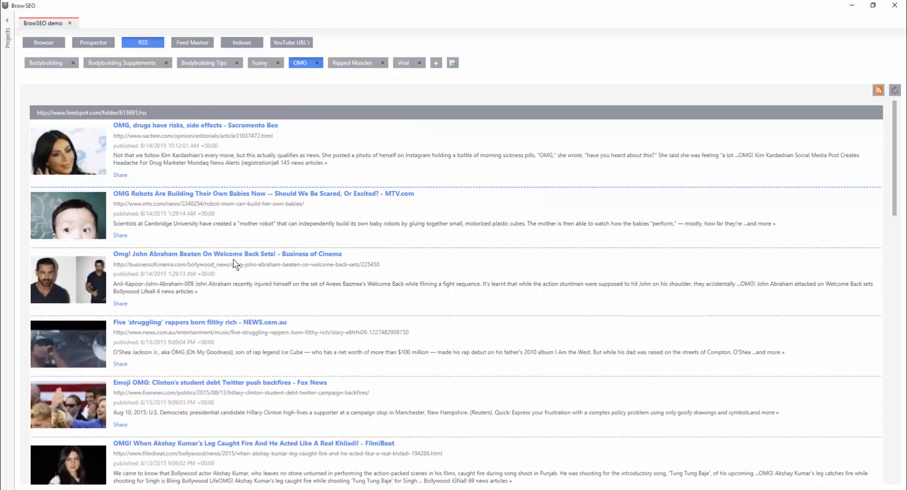
click(353, 65)
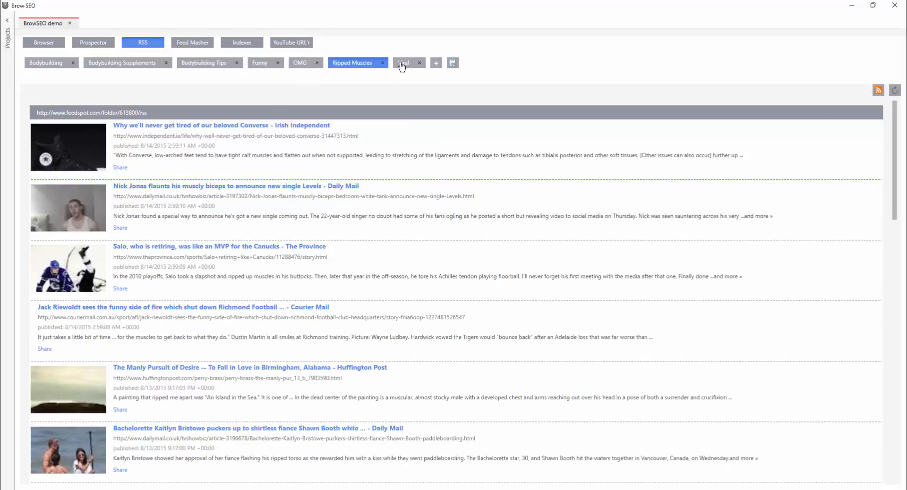
click(401, 67)
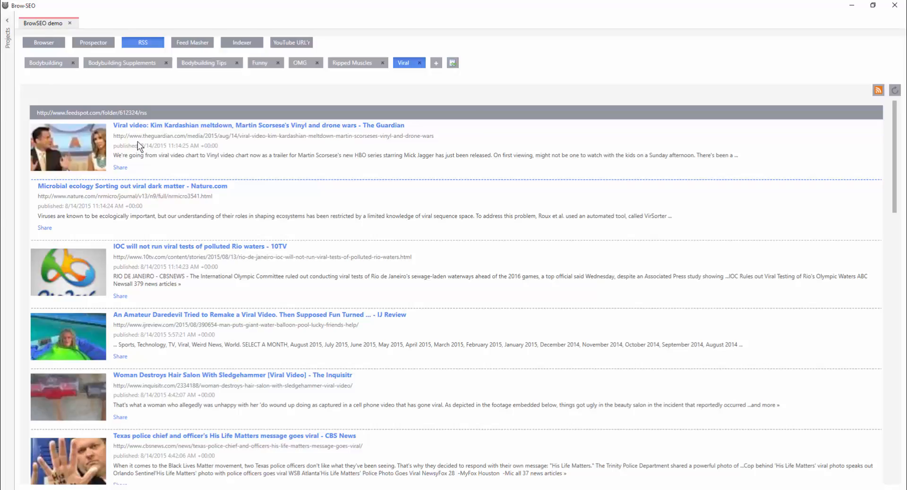
Share the Guardian Kardashian article to Facebook with the comment 'OMG shes at it again...' and close the share window.
click(117, 166)
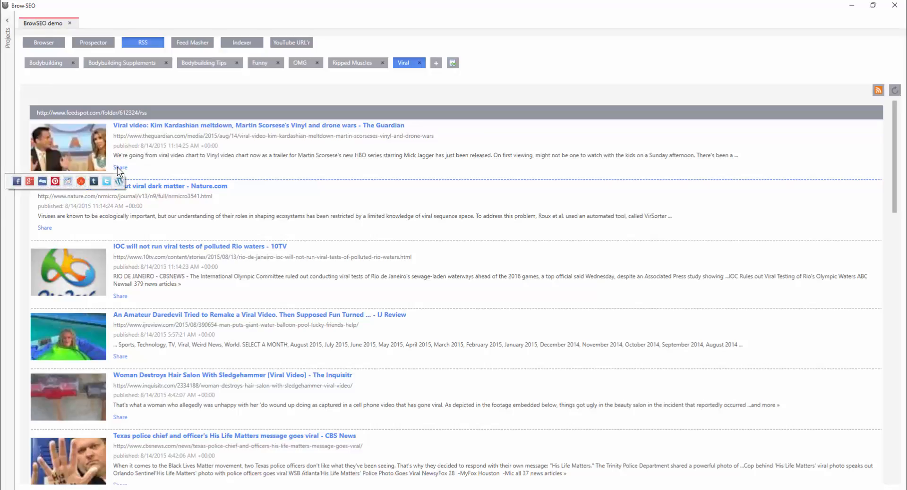
click(16, 183)
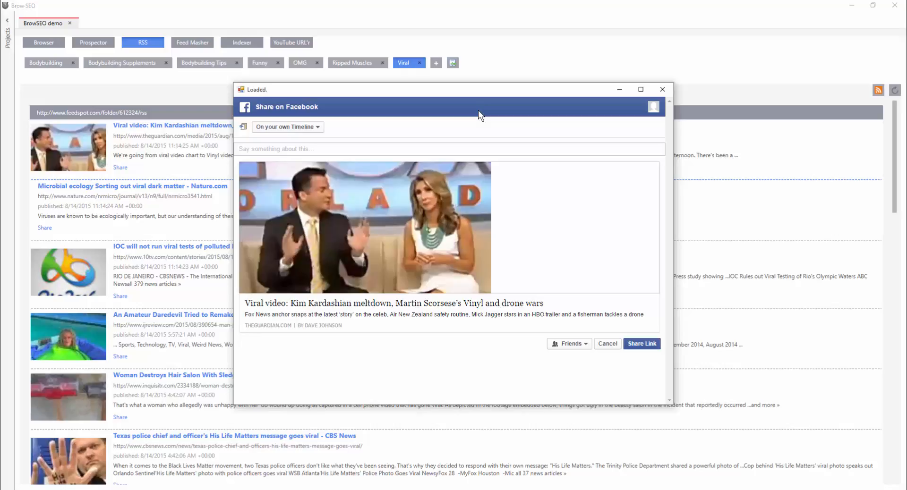
text(OMG she)
text(s at it again )
text(...)
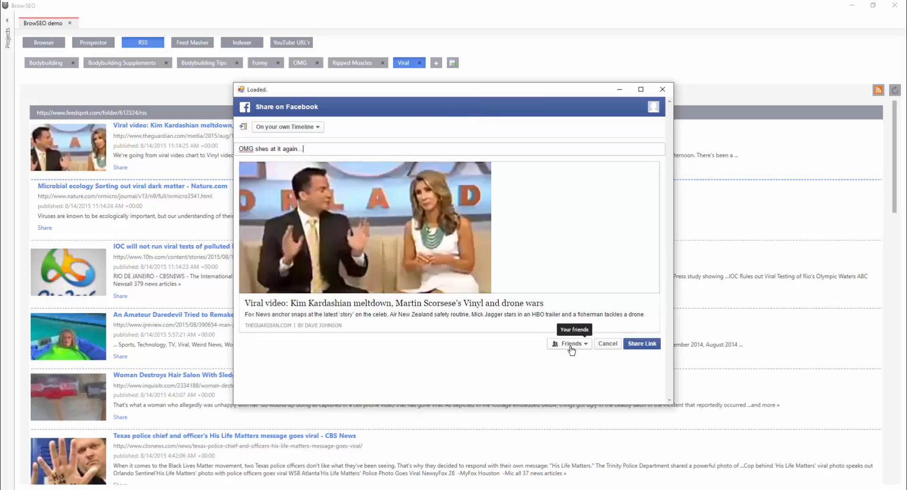
click(641, 343)
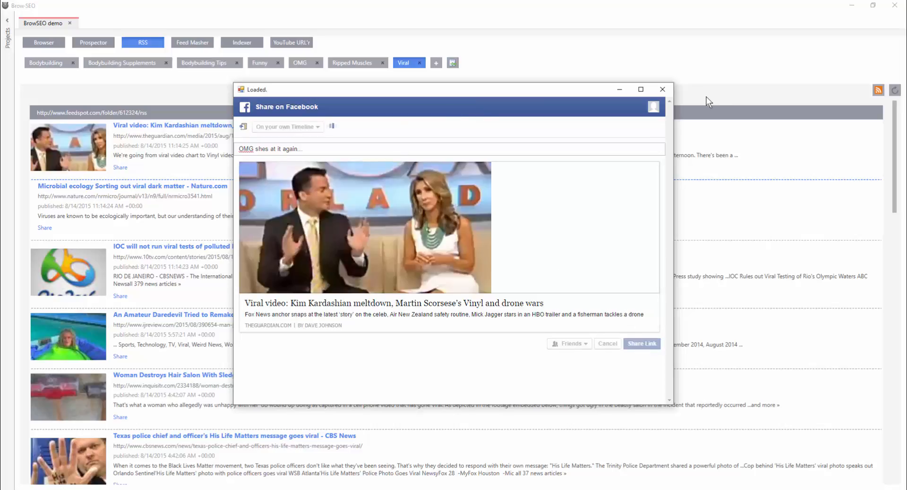
click(661, 93)
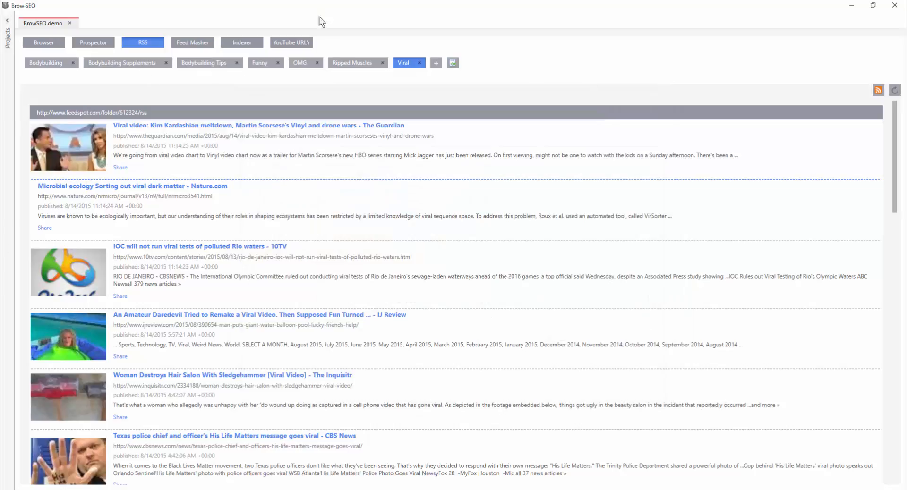
From the Funny feed, share the Trainwreck review to Facebook with 'Looks so funny anyone seen it??' and close the window.
click(260, 63)
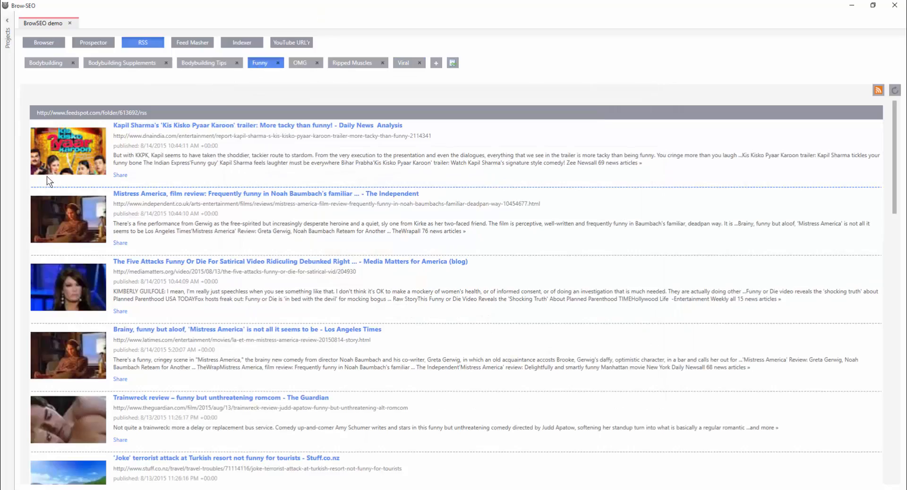
scroll(179, 363, down, 1)
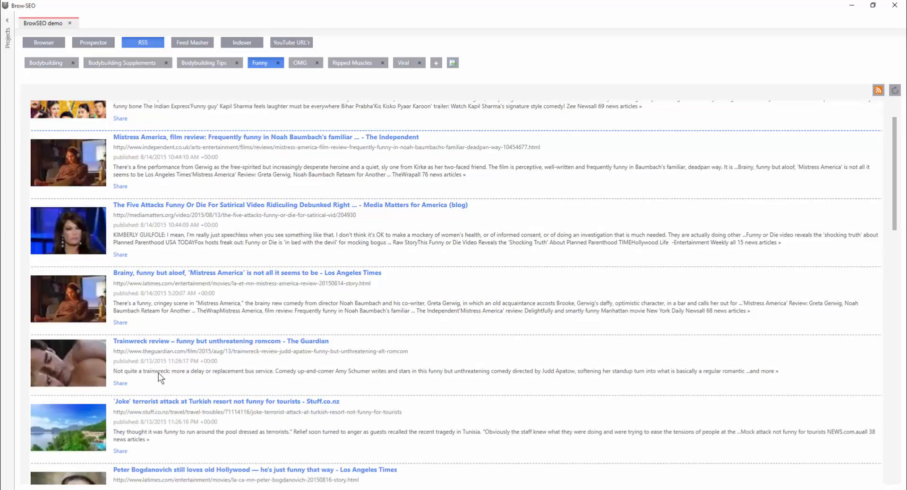
click(119, 382)
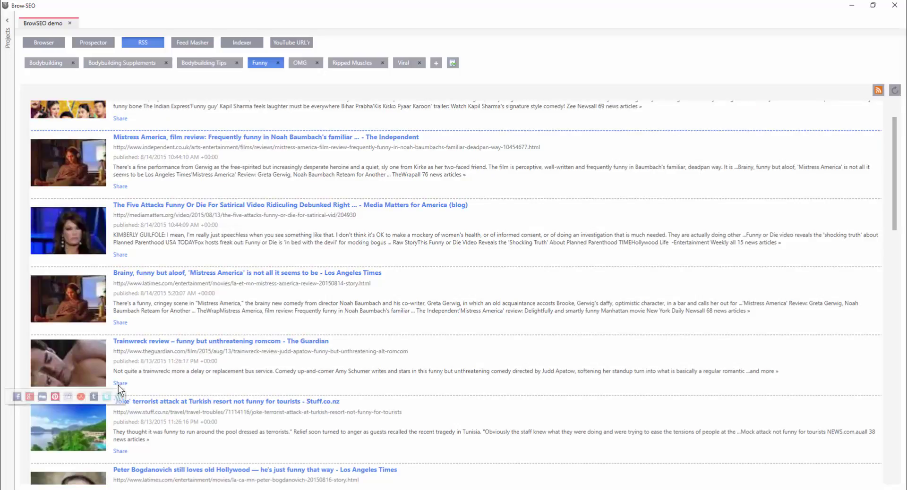
click(18, 397)
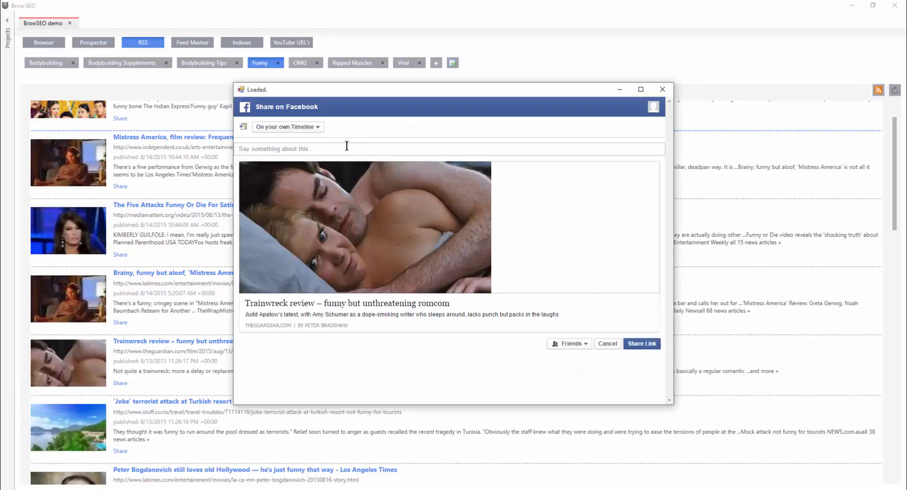
click(346, 147)
text(Looks )
text(so funny)
text( anyone seen it)
text(??)
click(640, 345)
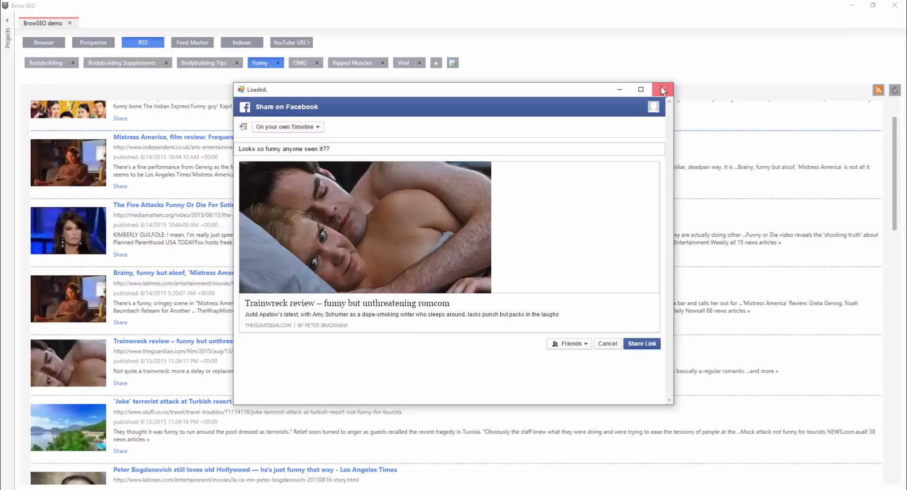
click(663, 91)
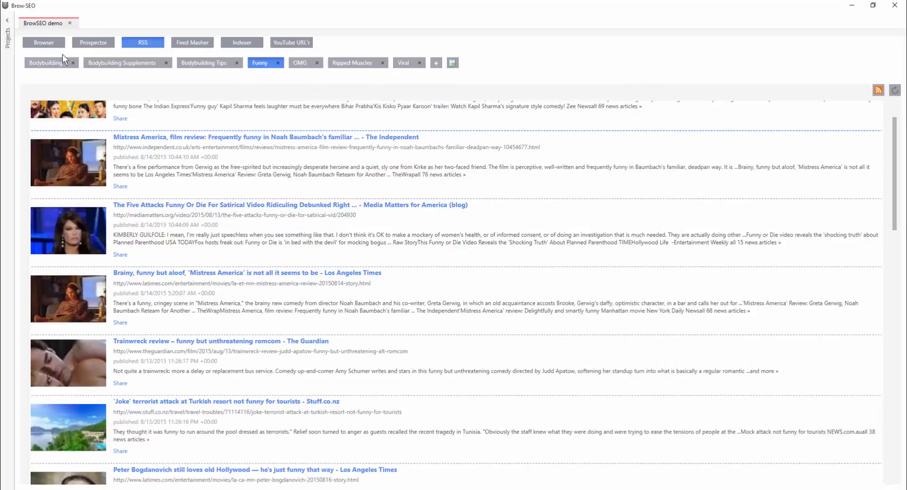
click(52, 44)
Load the saved Social > Facebook site in the browser, then return to the Funny feed.
click(296, 63)
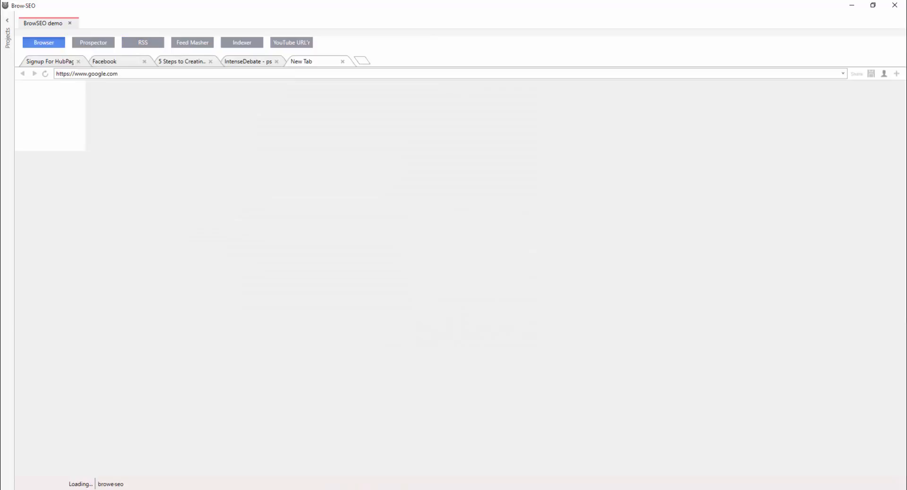
click(897, 74)
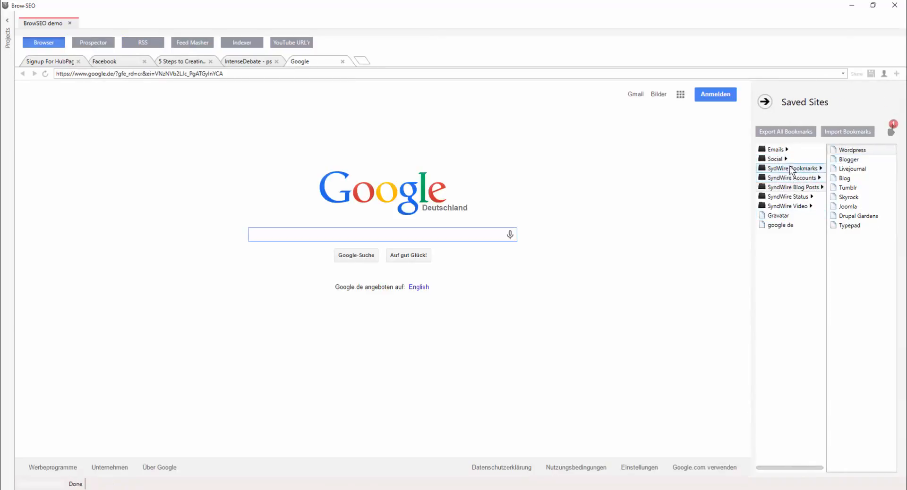
click(848, 150)
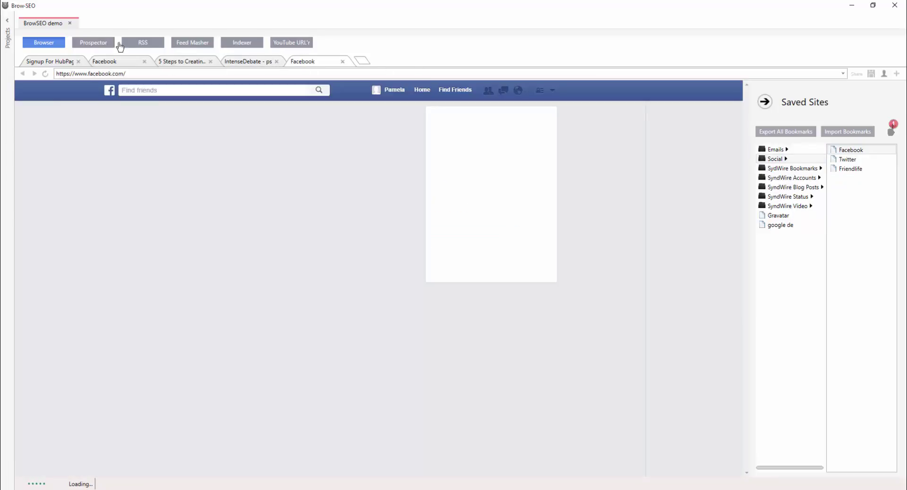
click(142, 42)
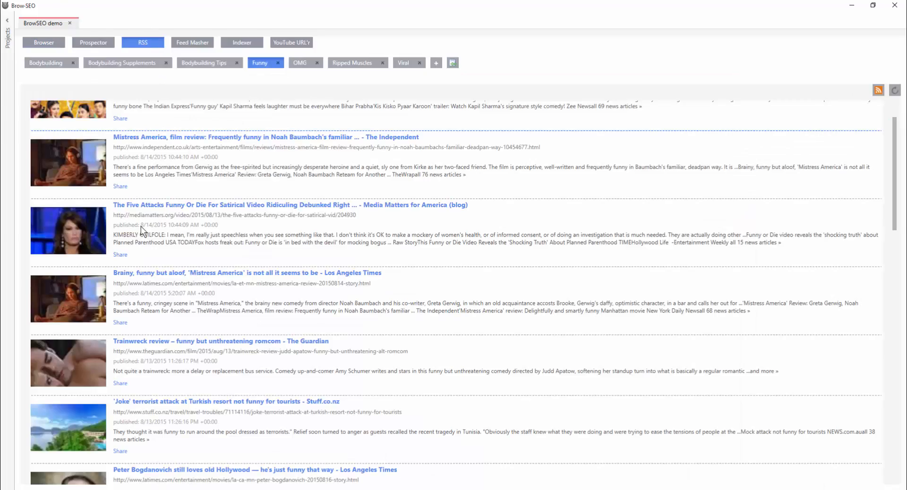
scroll(221, 269, down, 1)
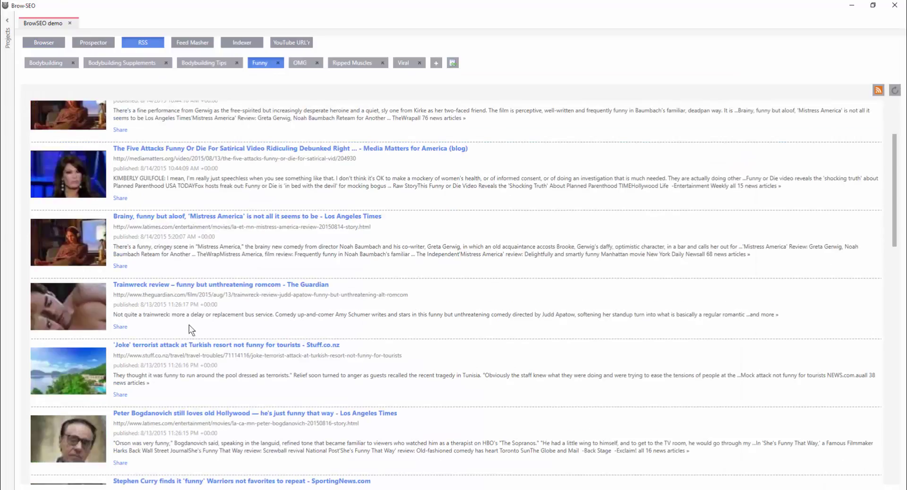
After dismissing the Trainwreck article's options, send the Mistress America review to the built-in browser.
right_click(164, 302)
click(171, 225)
right_click(176, 228)
click(175, 233)
scroll(180, 191, up, 1)
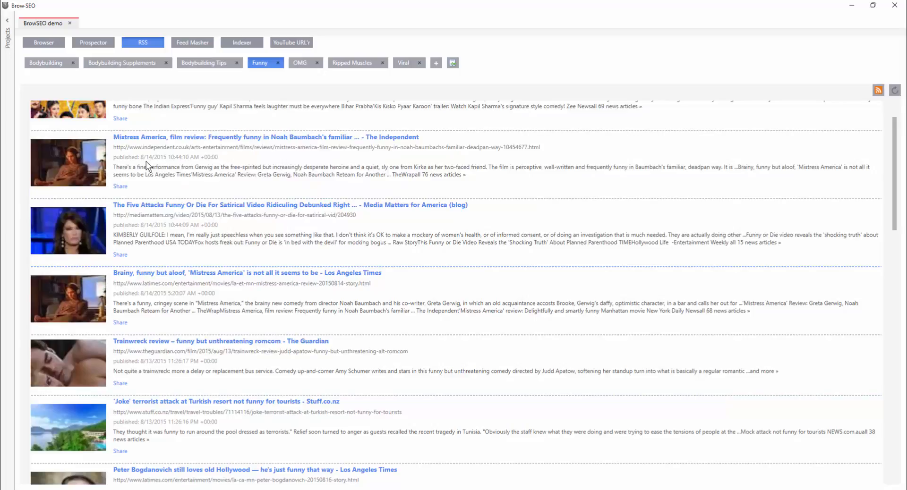
right_click(167, 150)
click(135, 158)
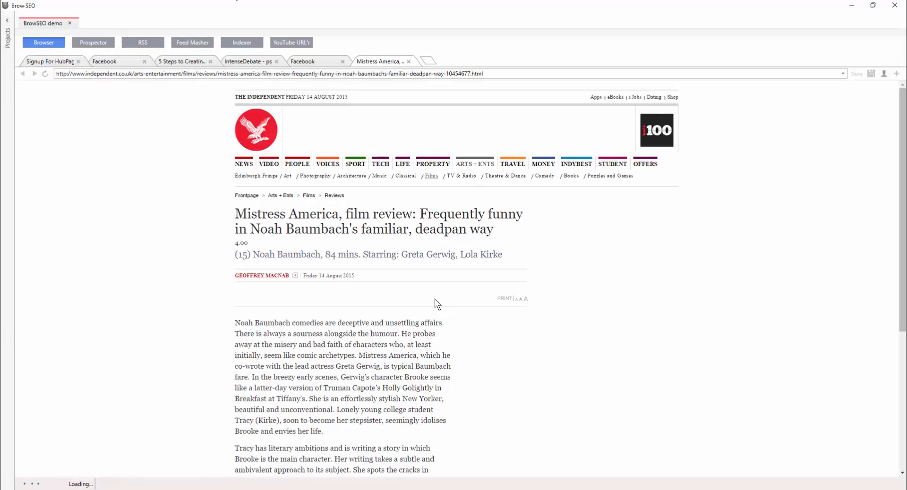
scroll(393, 297, down, 10)
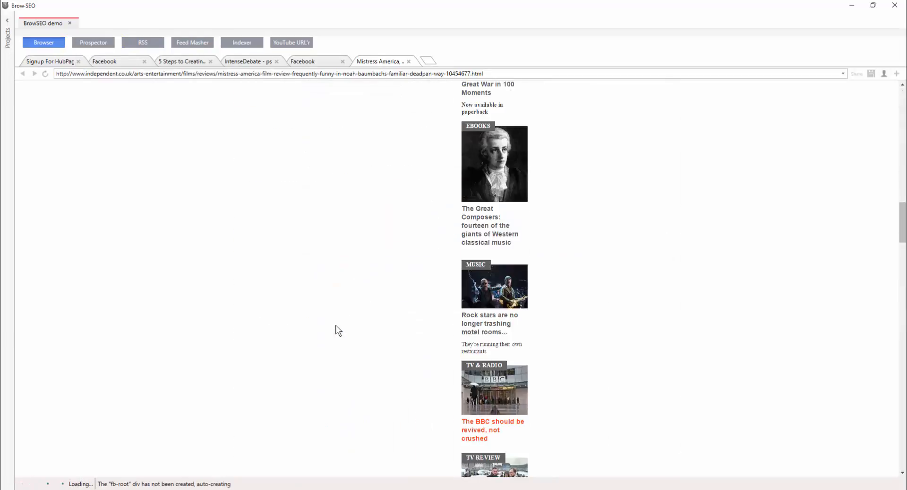
scroll(337, 330, down, 5)
scroll(338, 330, down, 5)
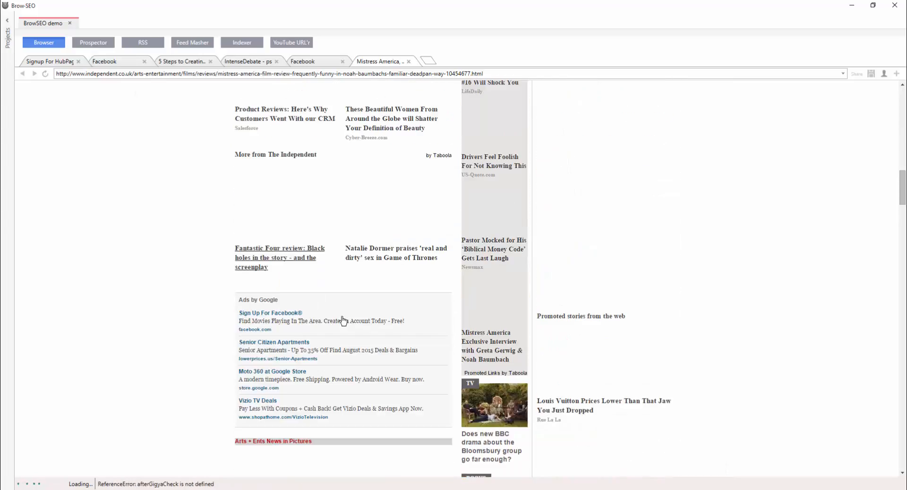
scroll(349, 310, down, 4)
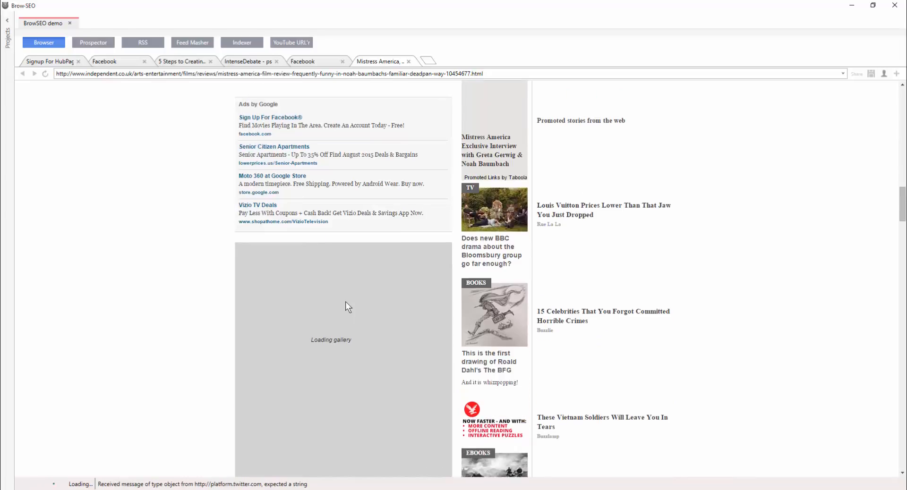
scroll(346, 301, down, 4)
scroll(353, 301, down, 3)
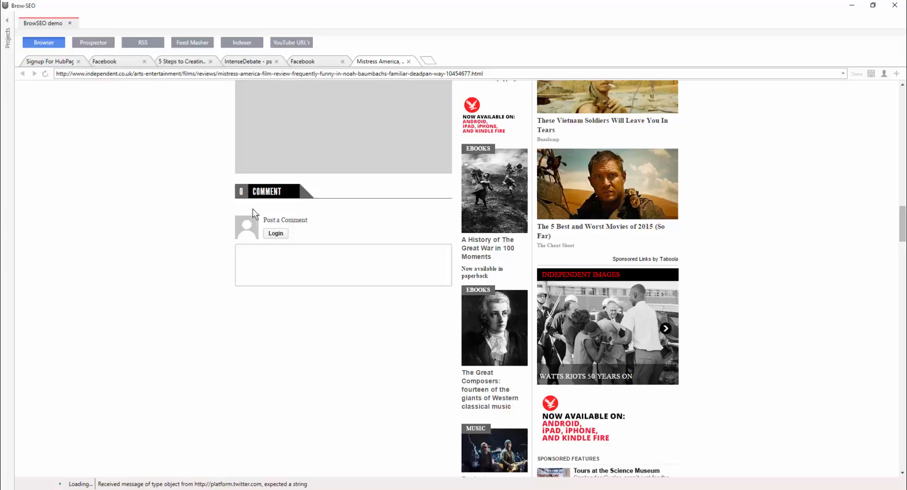
Place the cursor in the review's comment box, then return to the RSS feed reader.
click(268, 284)
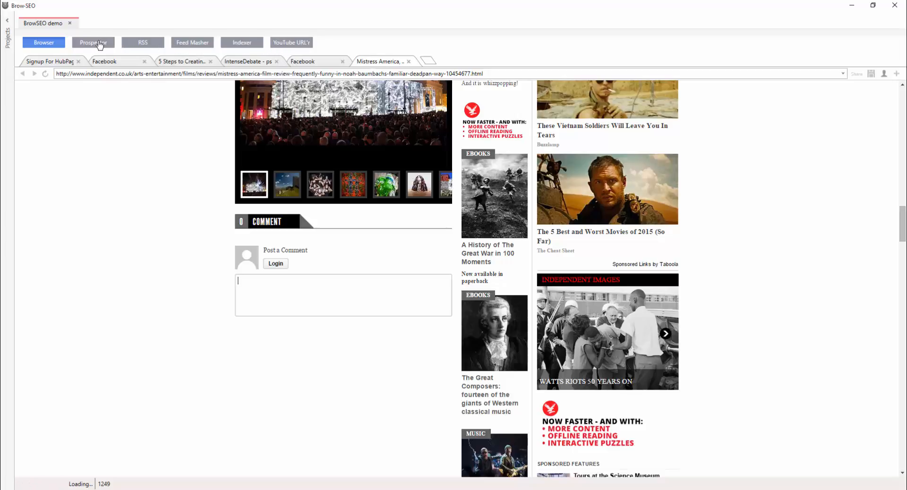
click(142, 43)
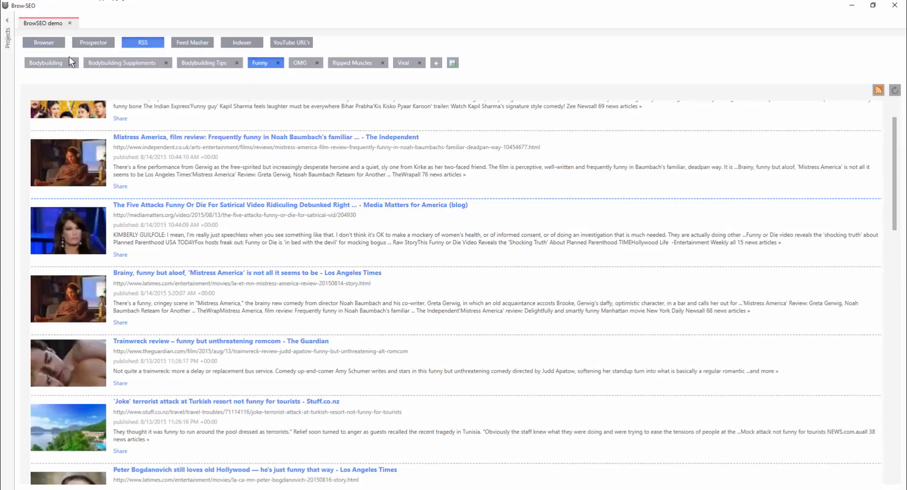
Send the Bodybuilding feed's supplements-and-steroids article to the browser and return to the feed.
click(57, 63)
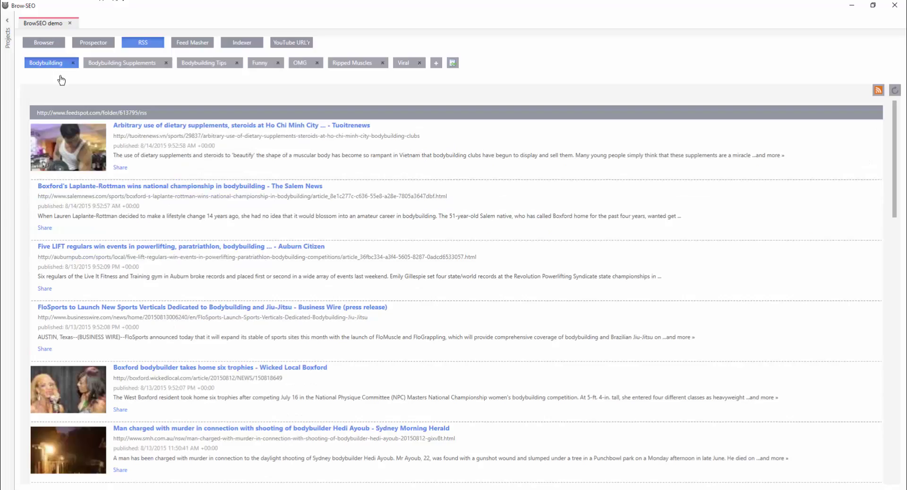
right_click(160, 141)
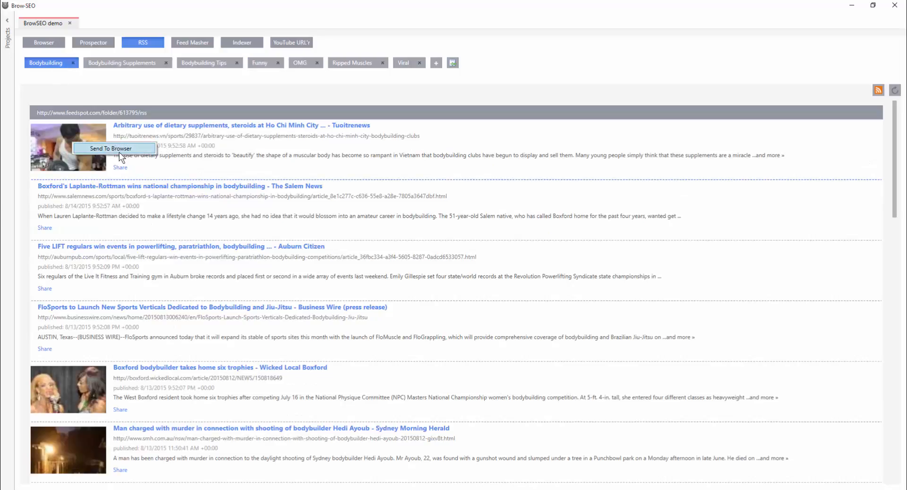
click(111, 149)
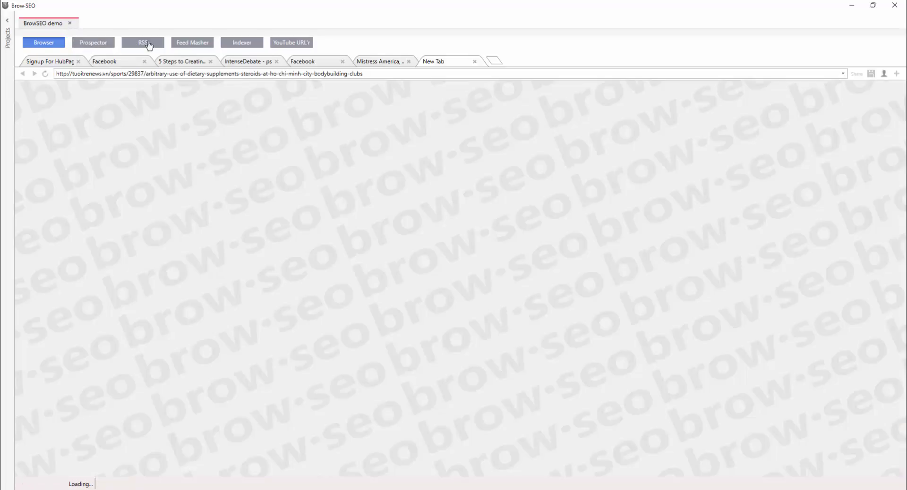
click(143, 42)
scroll(255, 411, down, 1)
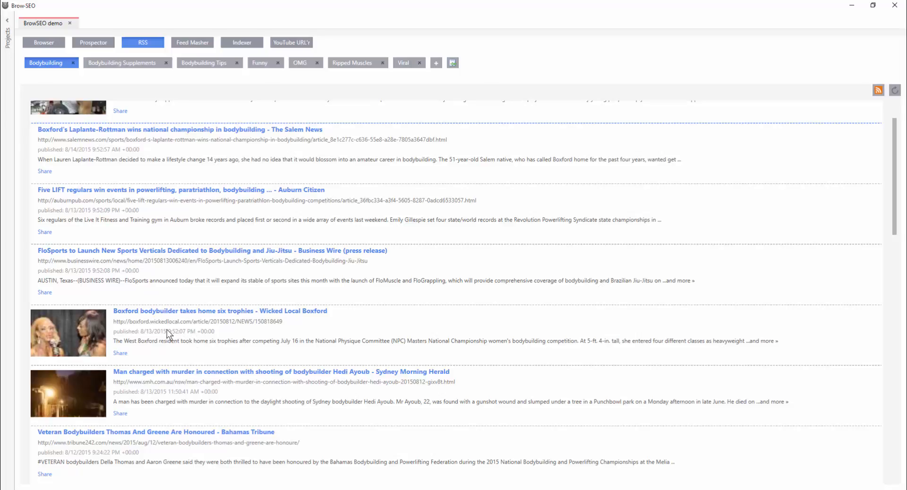
Send the Hedi Ayoub murder article to the browser and view the loaded supplements article.
right_click(151, 387)
click(103, 394)
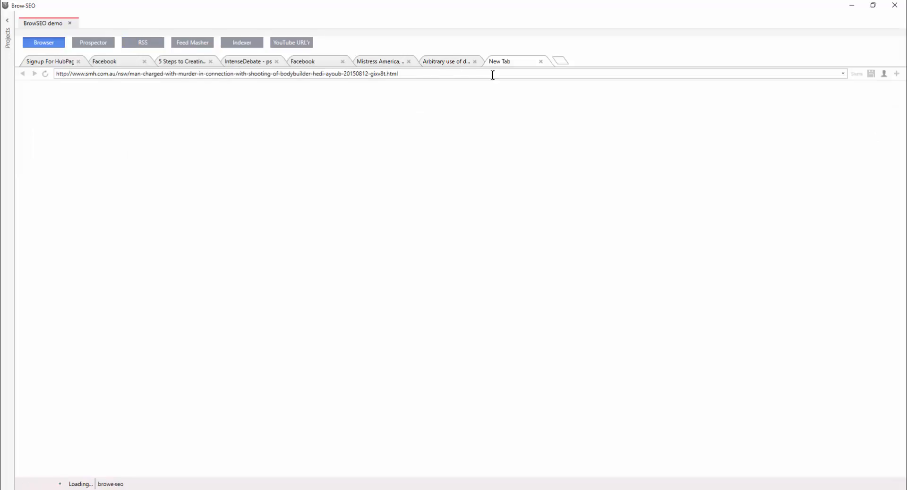
click(445, 61)
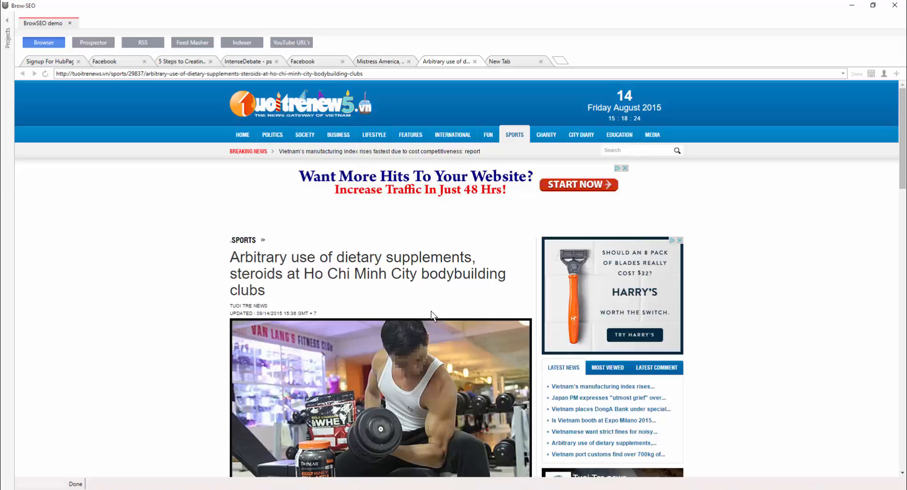
scroll(336, 289, down, 3)
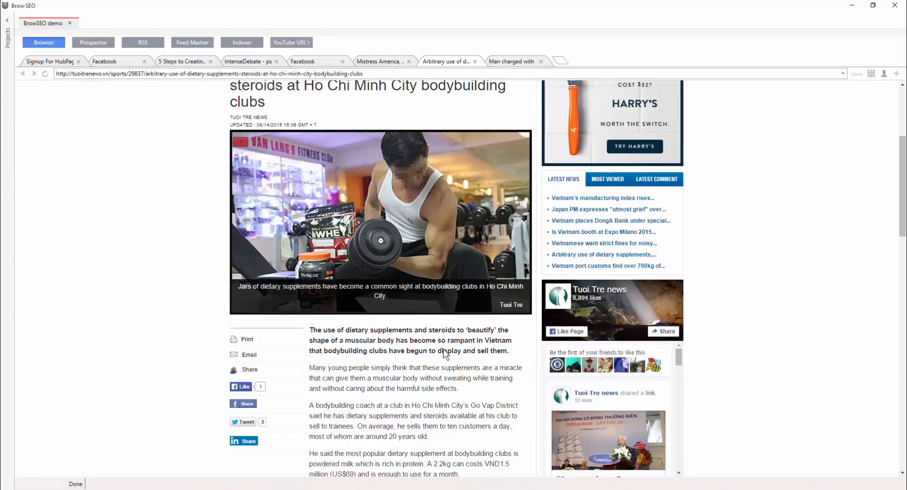
scroll(445, 355, down, 10)
scroll(312, 220, down, 5)
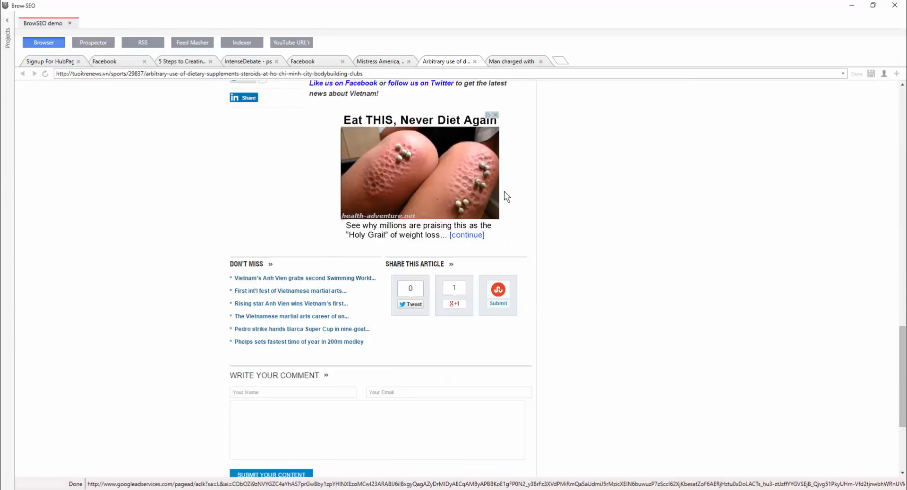
scroll(475, 229, down, 5)
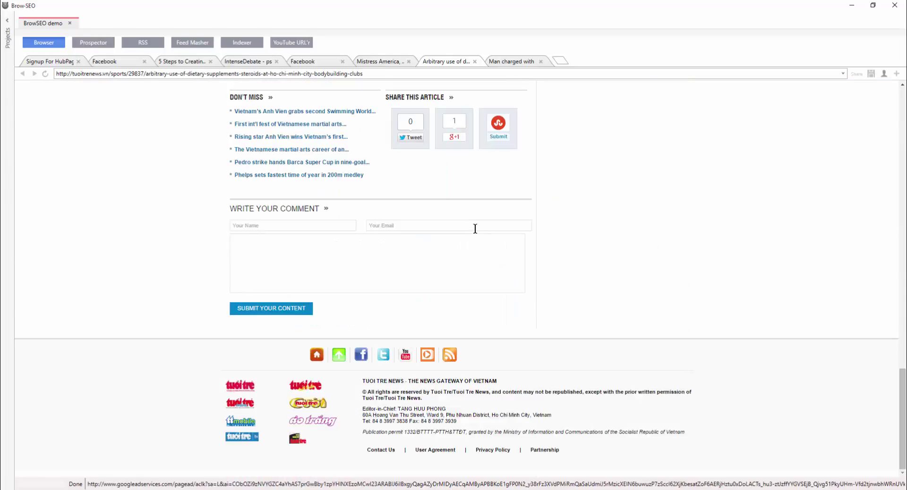
Review the Tuoi Tre comment form and the other opened article tabs, then return to the Bodybuilding feed list.
click(265, 226)
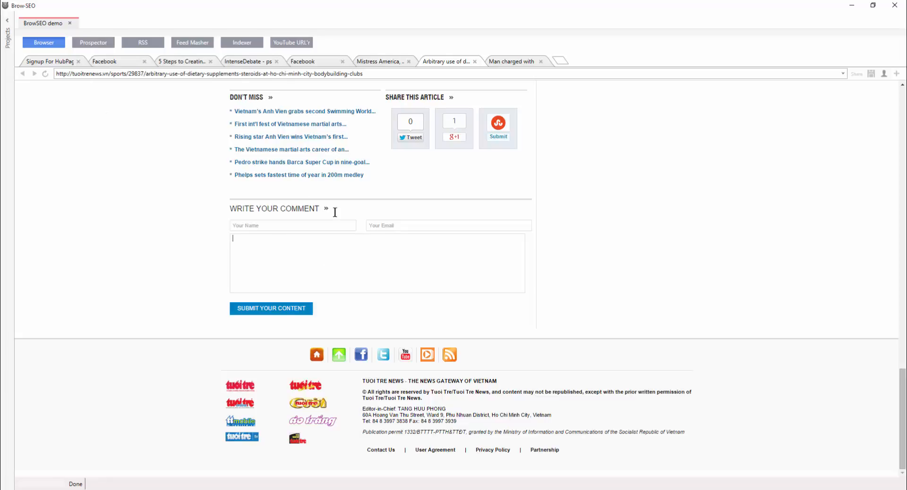
click(447, 61)
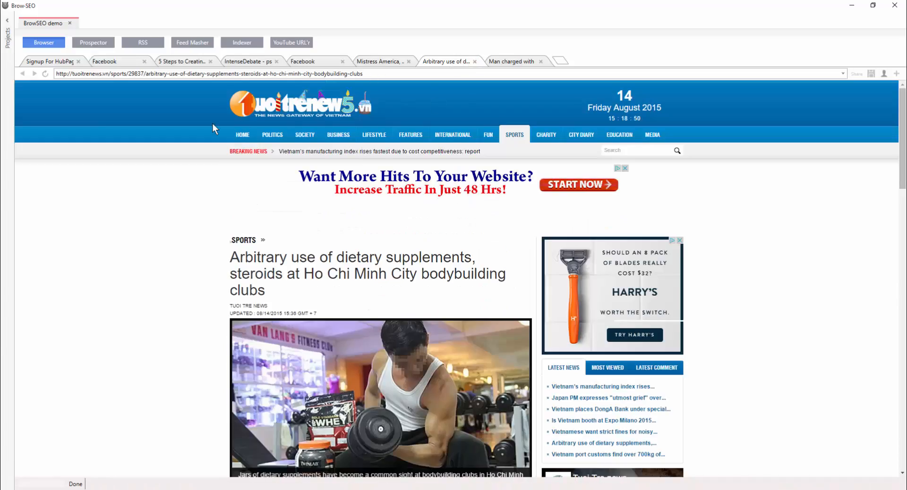
click(376, 63)
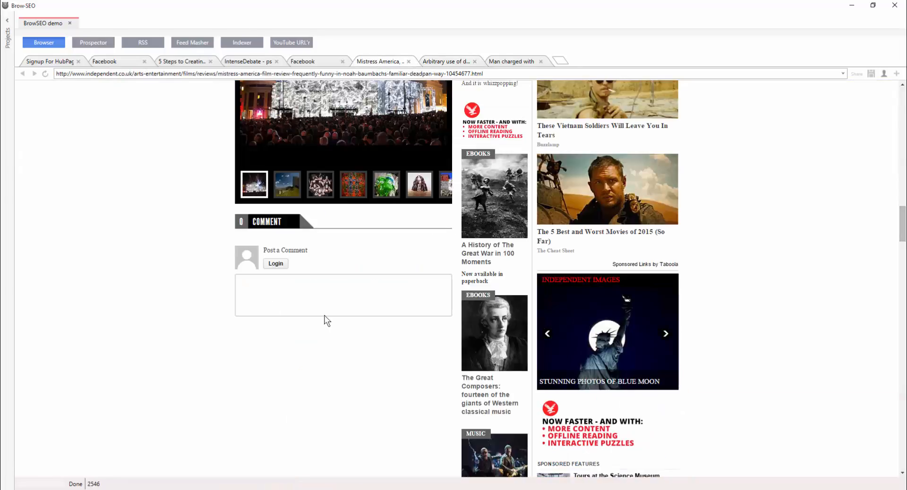
click(510, 62)
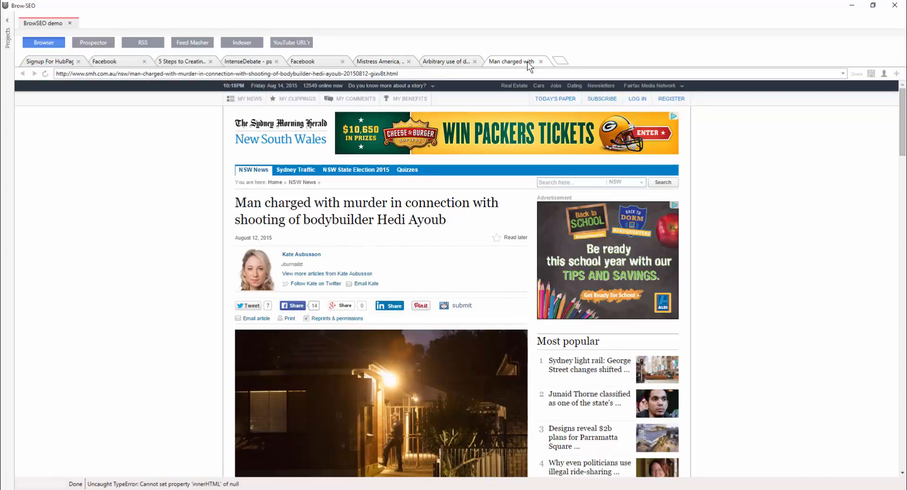
click(143, 43)
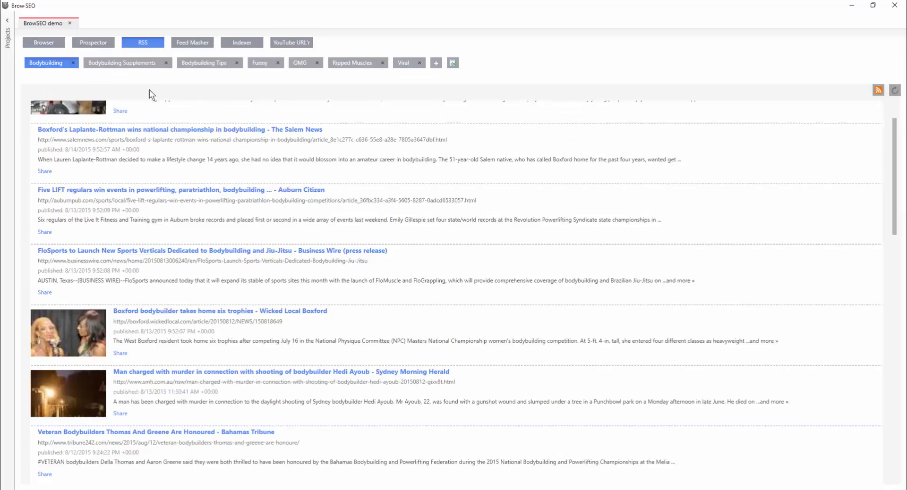
click(878, 91)
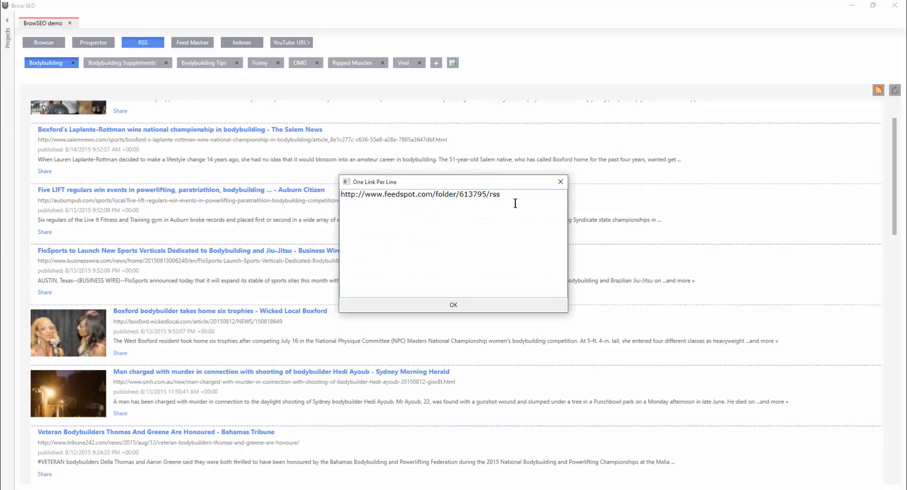
click(561, 183)
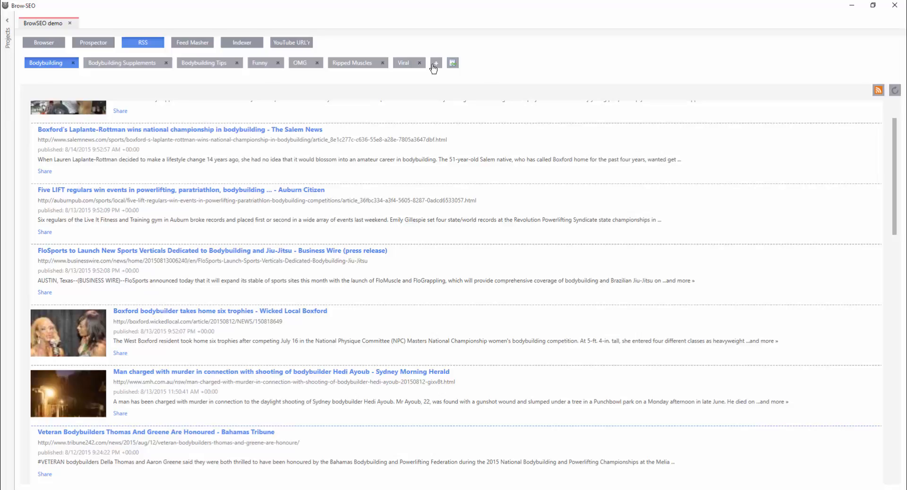
click(43, 173)
scroll(235, 179, up, 3)
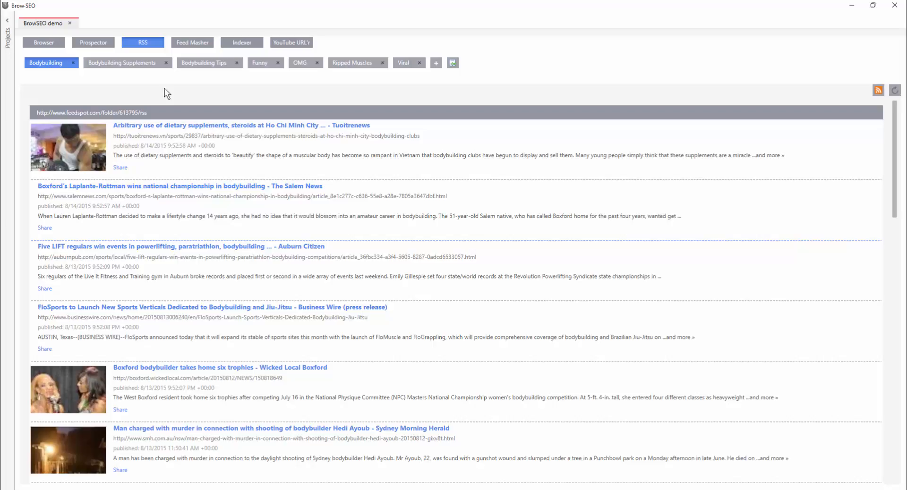
right_click(117, 154)
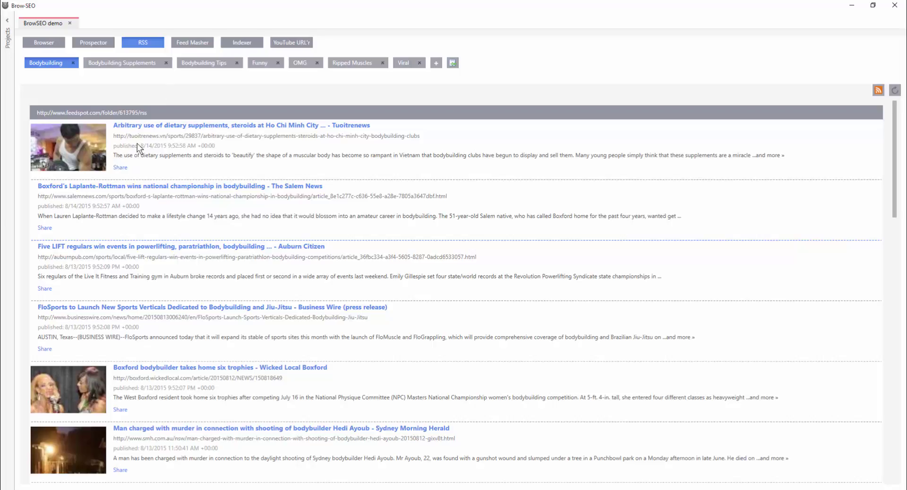
click(250, 147)
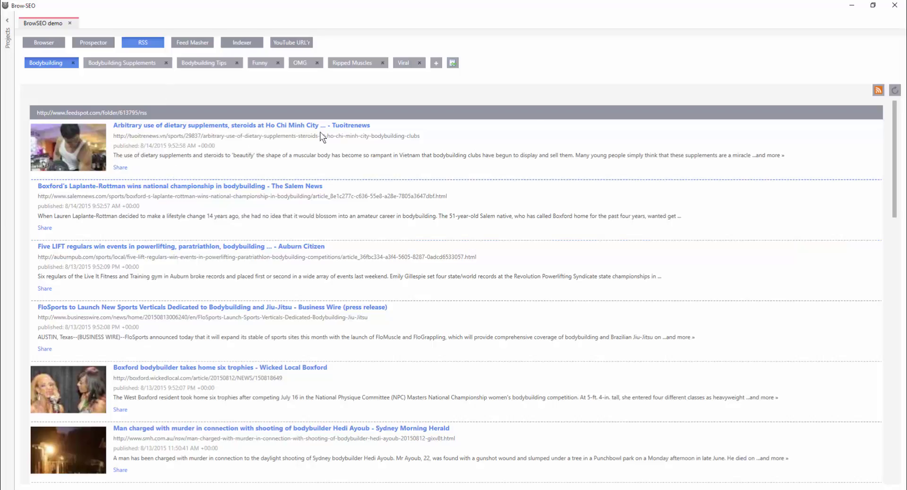
right_click(176, 147)
click(265, 148)
right_click(145, 141)
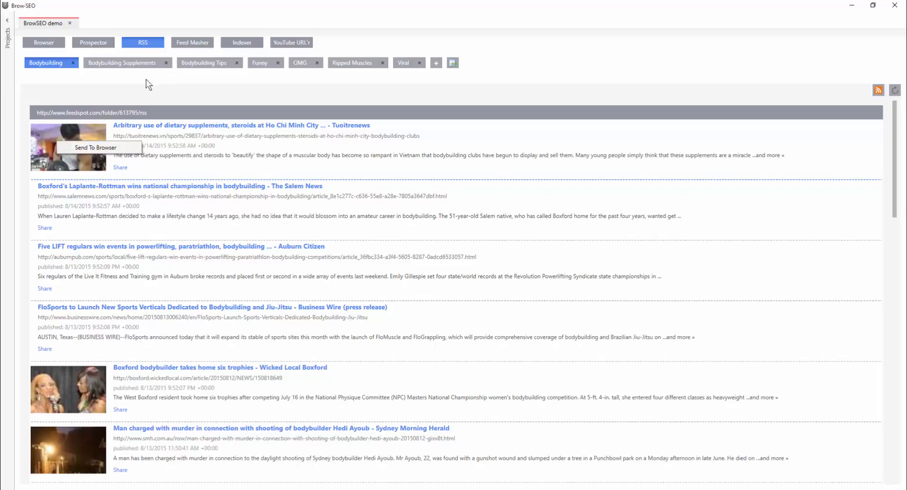
click(207, 147)
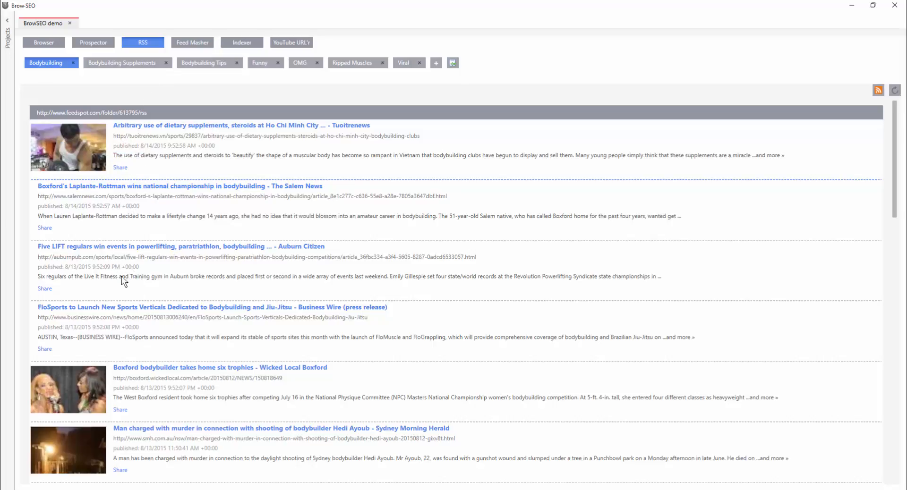